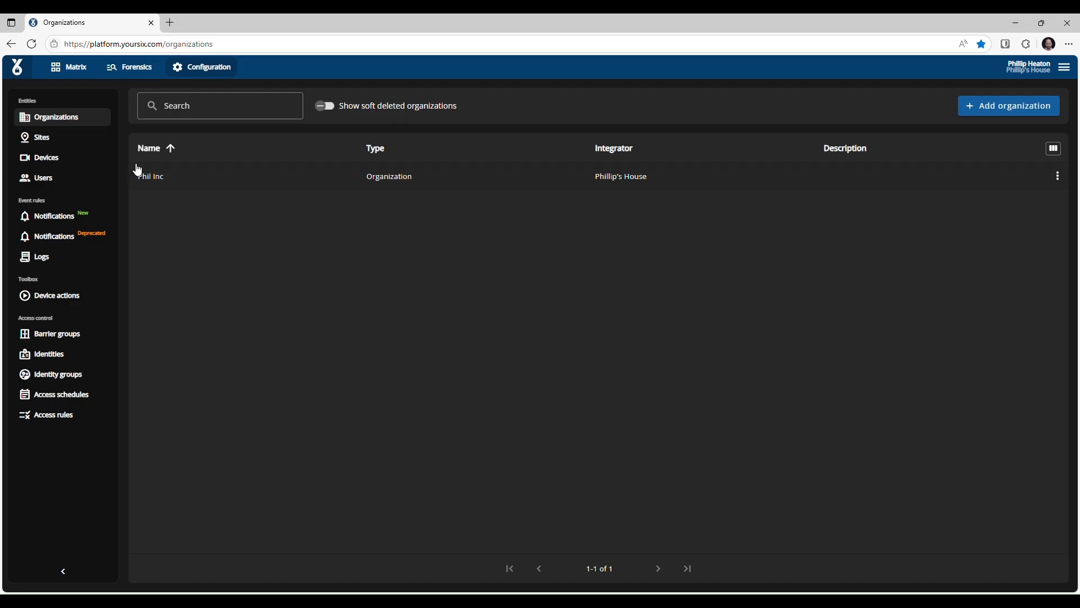
# Step: Start a new weekly alarm group schedule named "Main" in the Phil Inc organization
pyautogui.click(149, 178)
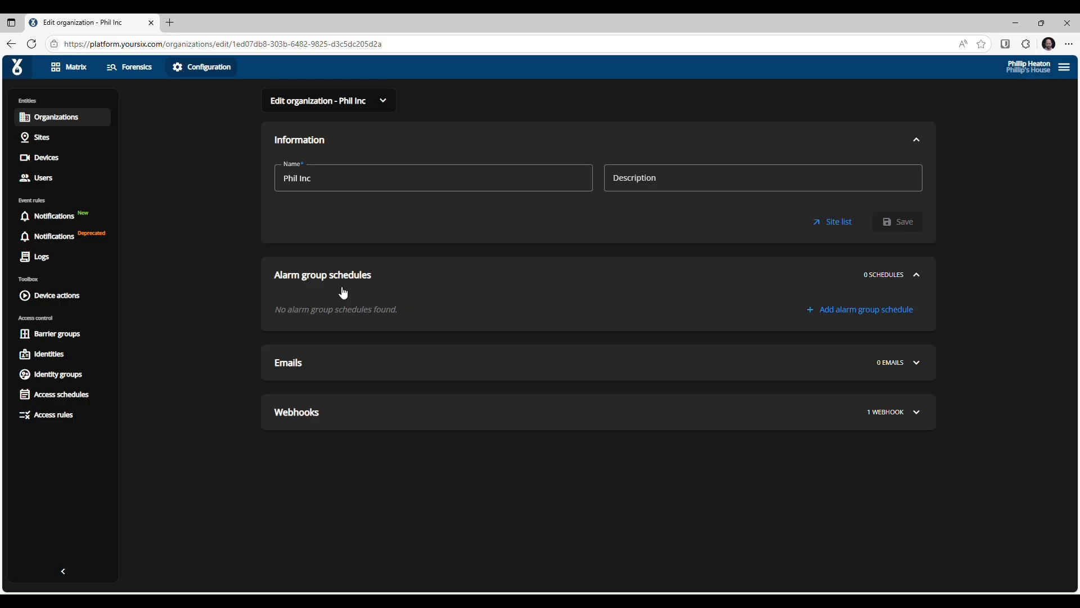
pyautogui.click(875, 312)
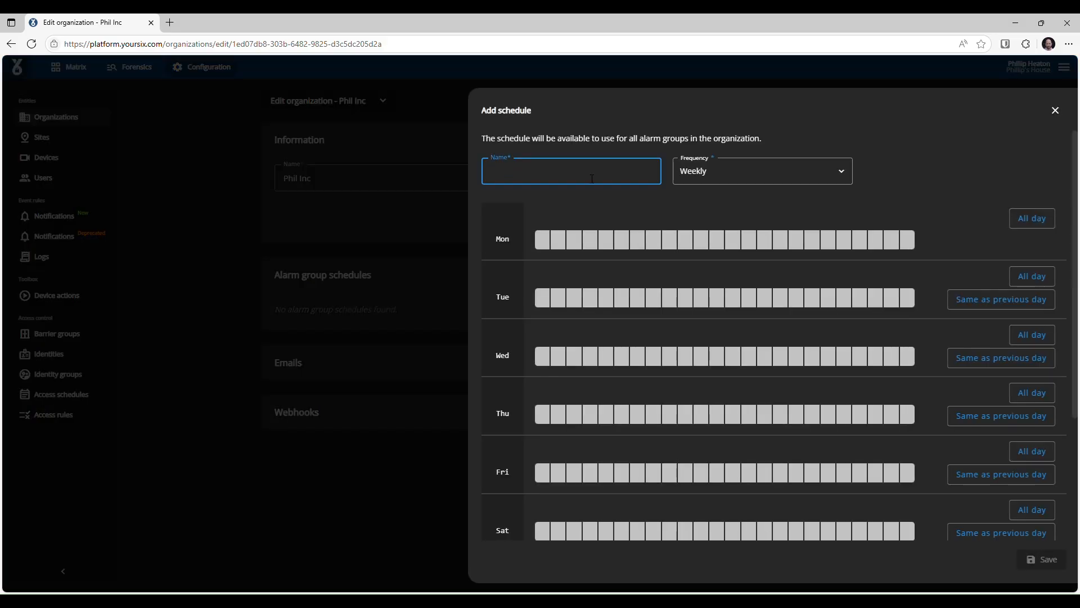
pyautogui.write('MAin')
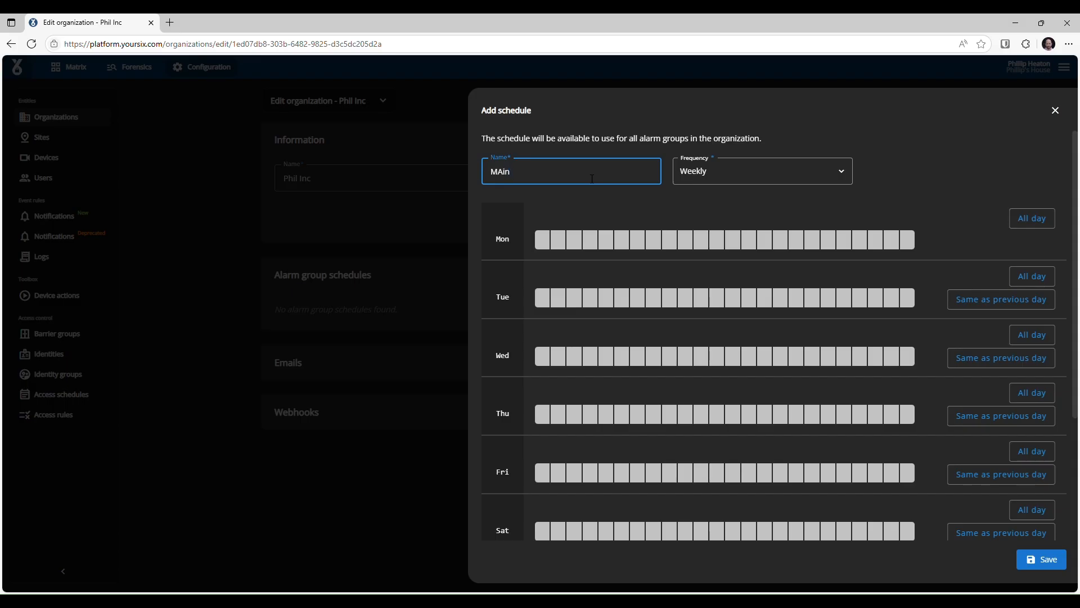
pyautogui.press('BackSpace')
pyautogui.press('BackSpace')
pyautogui.press('BackSpace')
pyautogui.write('ain')
pyautogui.click(620, 210)
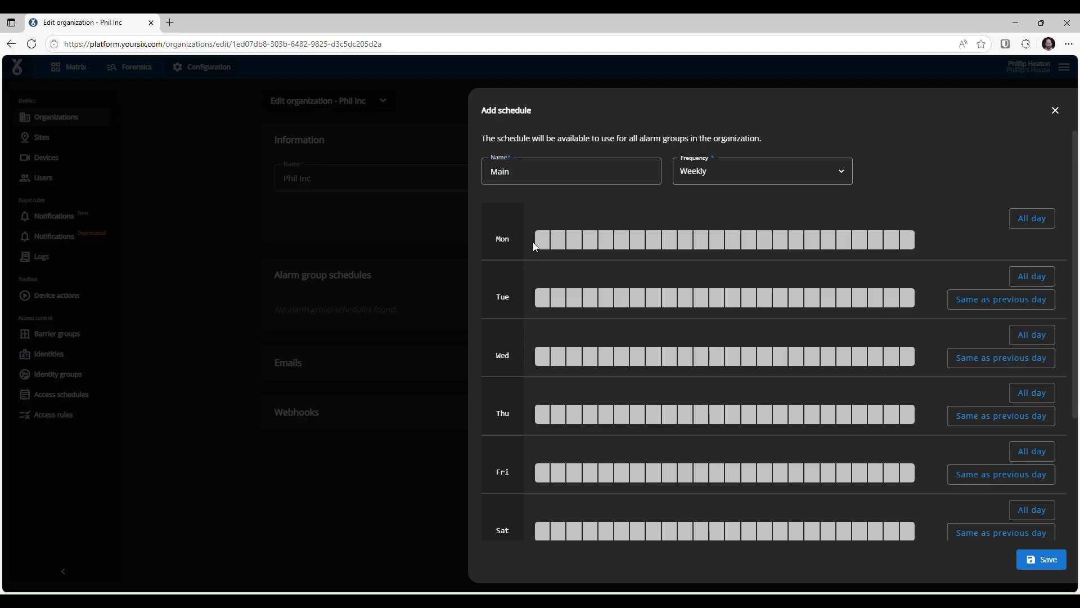
# Step: Set Monday's scheduled windows from 00:00 AM to 07:00 AM and from 05:00 PM to midnight
pyautogui.moveTo(548, 245); pyautogui.dragTo(646, 248)
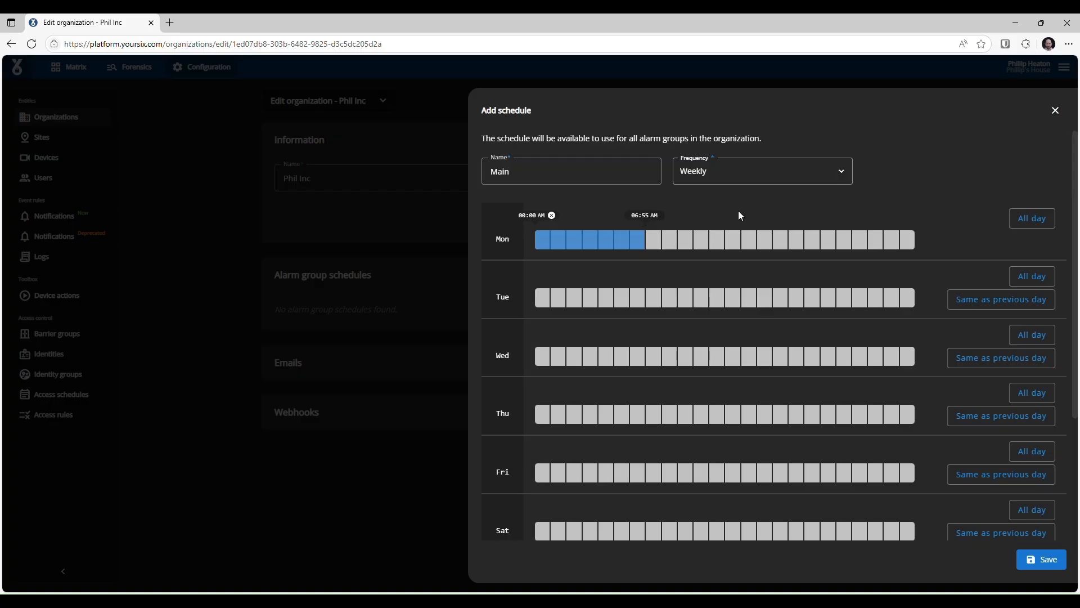
pyautogui.press('Delete')
pyautogui.write('7')
pyautogui.press('Delete')
pyautogui.write('0')
pyautogui.moveTo(820, 241); pyautogui.dragTo(929, 235)
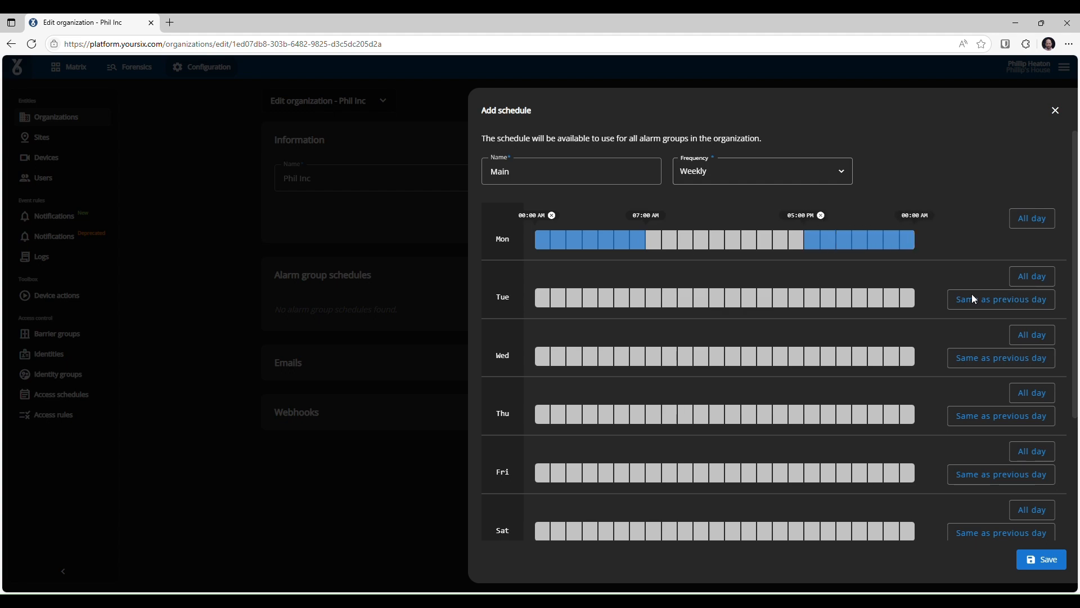
# Step: Make Tuesday through Friday follow the same schedule as the previous day
pyautogui.click(1012, 300)
pyautogui.click(993, 358)
pyautogui.click(990, 416)
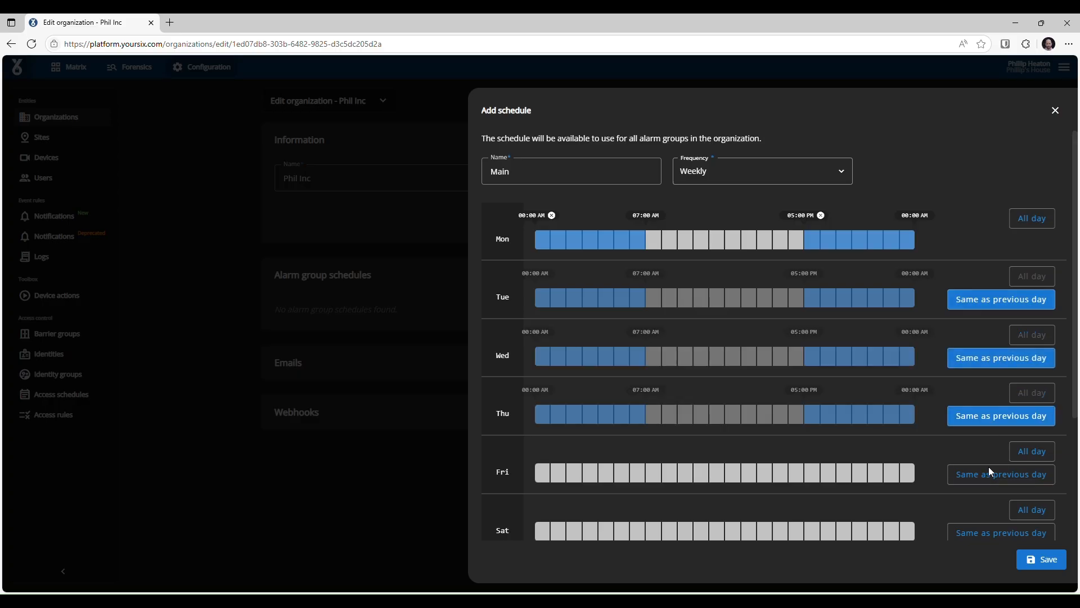
pyautogui.click(990, 473)
# Step: Schedule Saturday and Sunday for all day and save the alarm group schedule
pyautogui.scroll(-3, 966, 446)
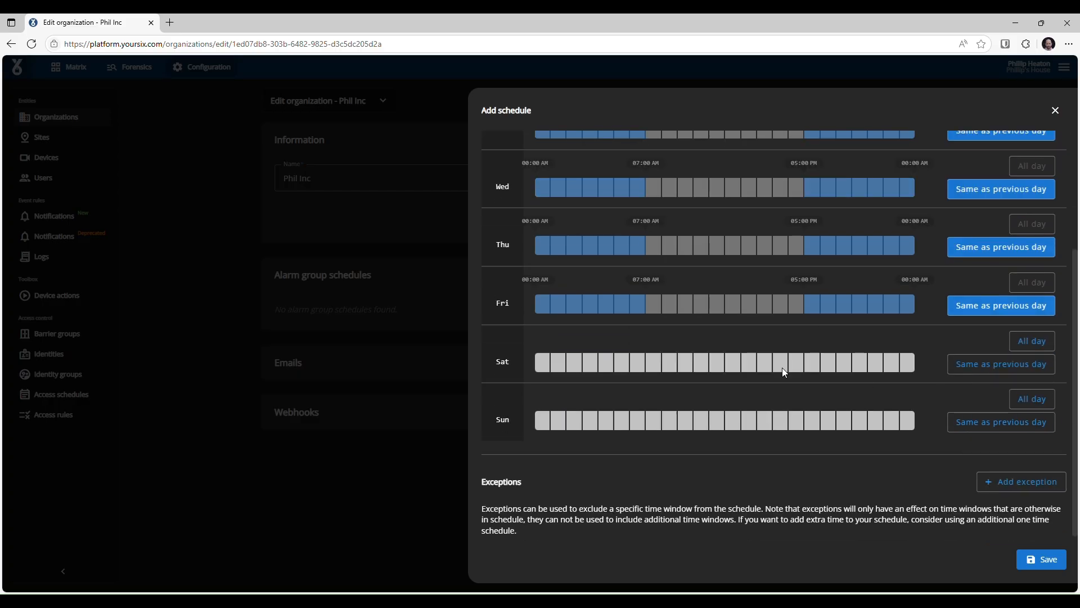
pyautogui.click(1034, 342)
pyautogui.click(1032, 400)
pyautogui.scroll(3, 906, 366)
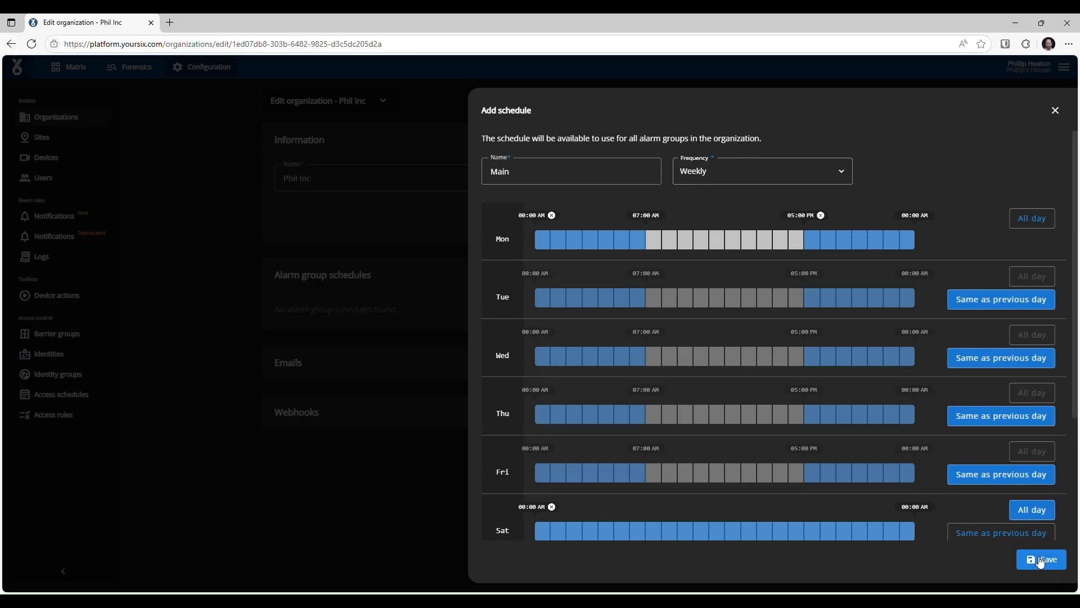
pyautogui.scroll(-3, 763, 426)
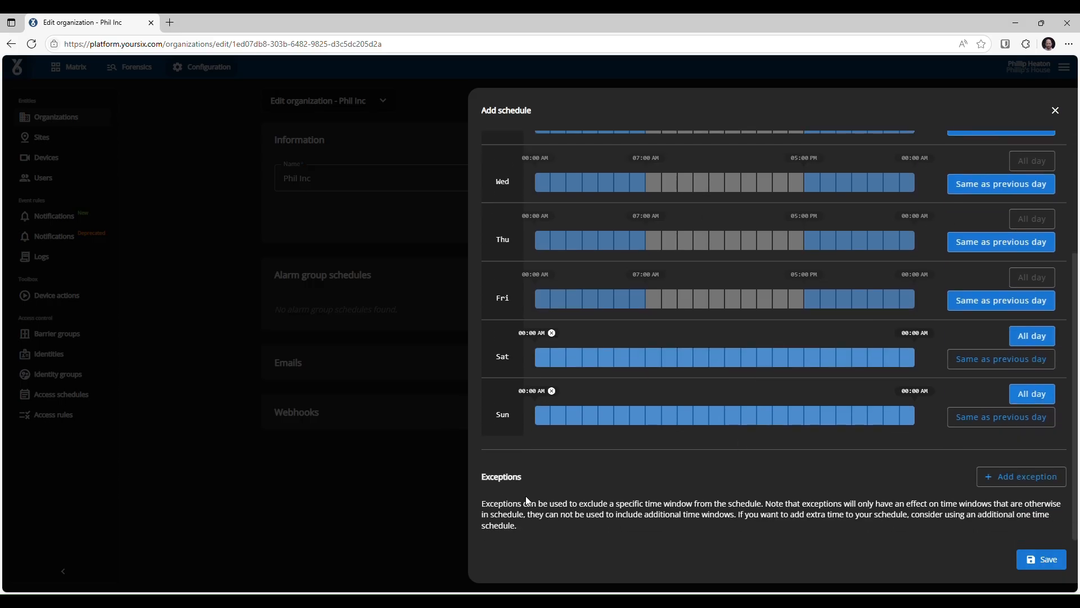
pyautogui.click(1046, 560)
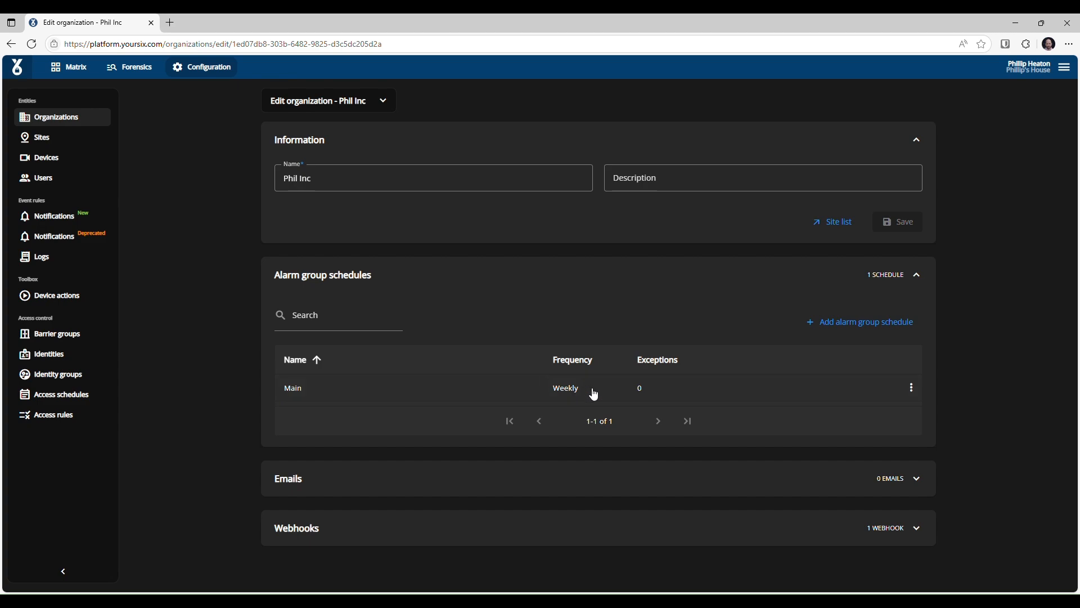
# Step: Add an alarm group named "Alarm Group 1" to the HQ site using the Main schedule, and save it
pyautogui.click(67, 144)
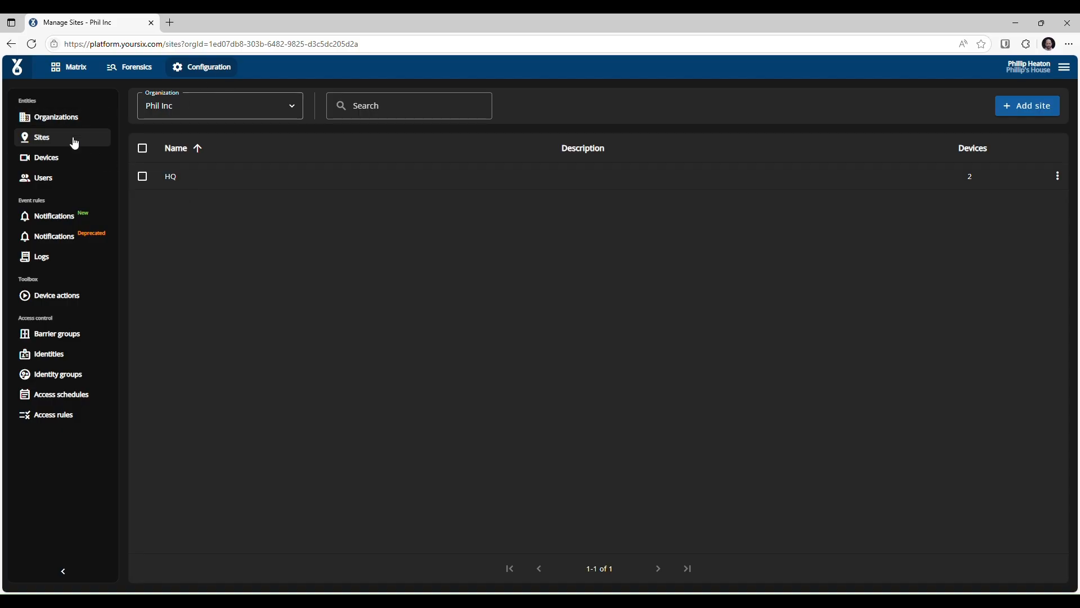
pyautogui.click(172, 177)
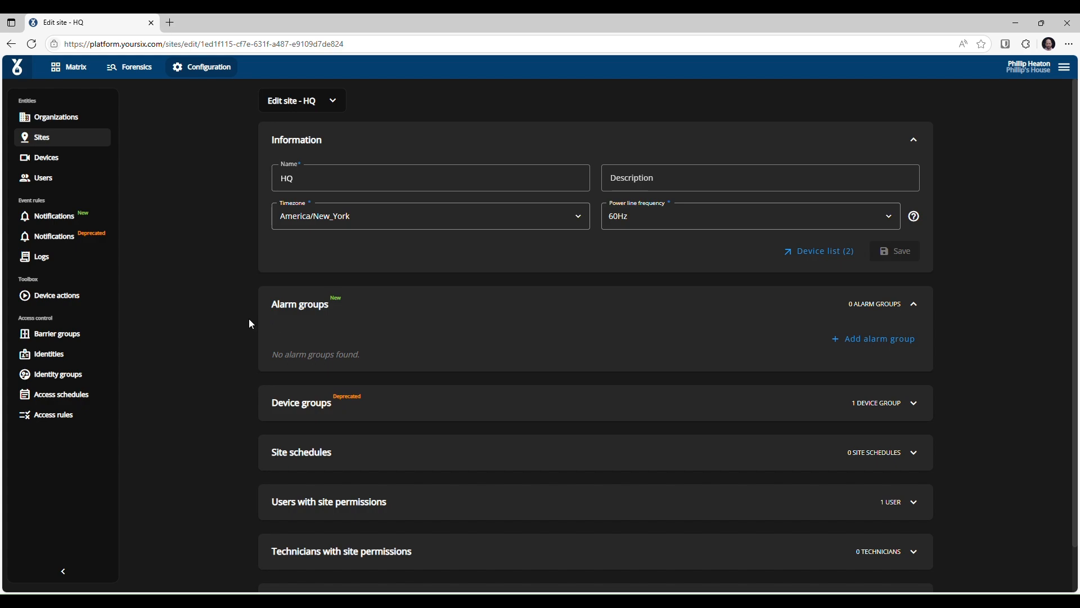
pyautogui.click(893, 340)
pyautogui.click(417, 214)
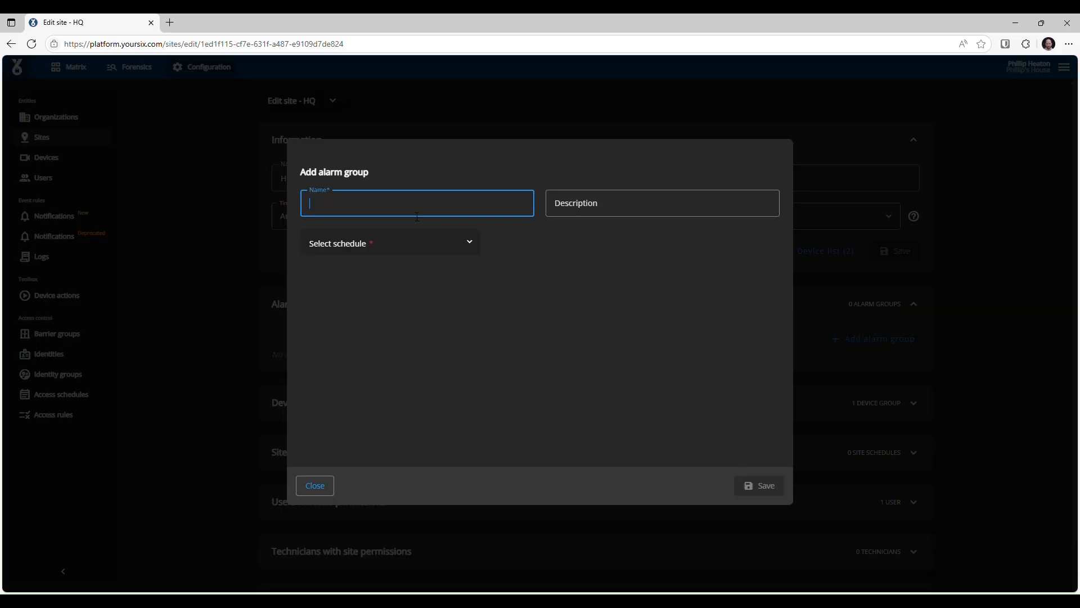
pyautogui.write('Alarm Group 1')
pyautogui.click(478, 254)
pyautogui.click(348, 281)
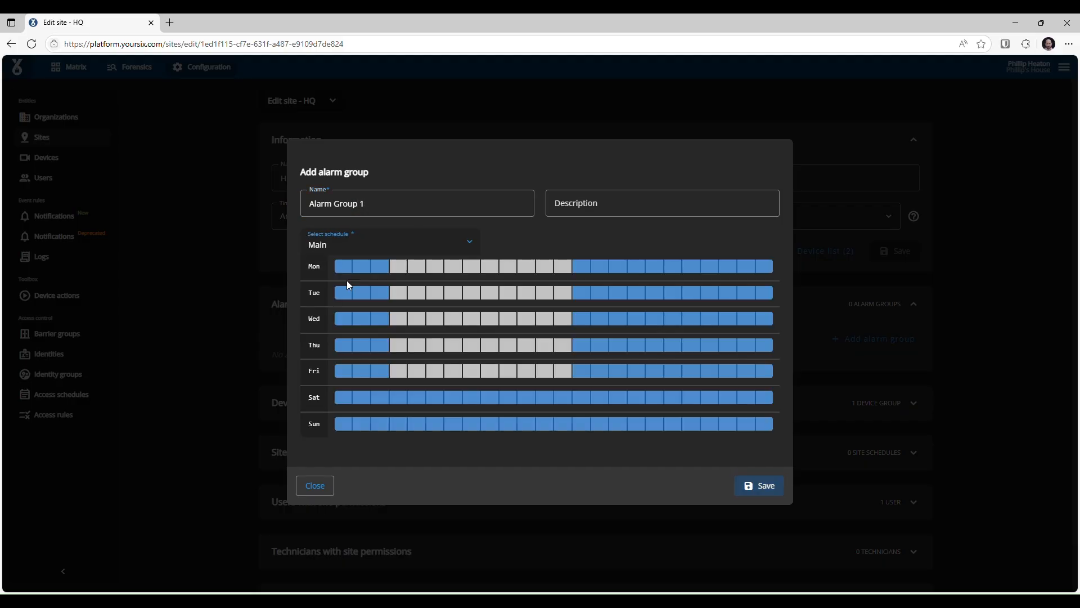
pyautogui.click(757, 488)
# Step: Edit Alarm Group 1 to set its state to Disarmed and save the state configuration
pyautogui.moveTo(907, 422)
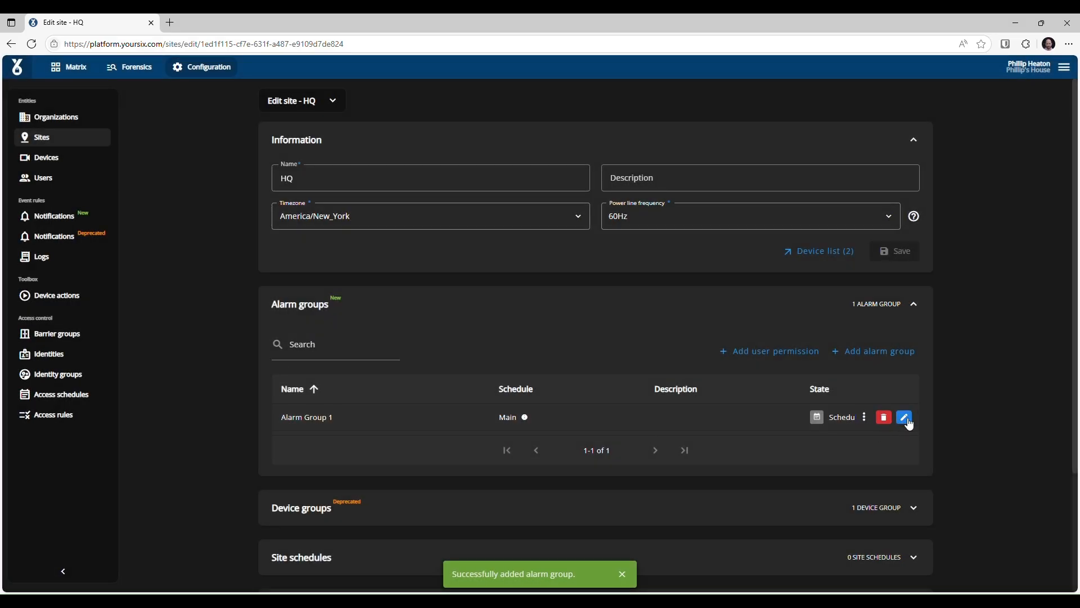
pyautogui.click(905, 418)
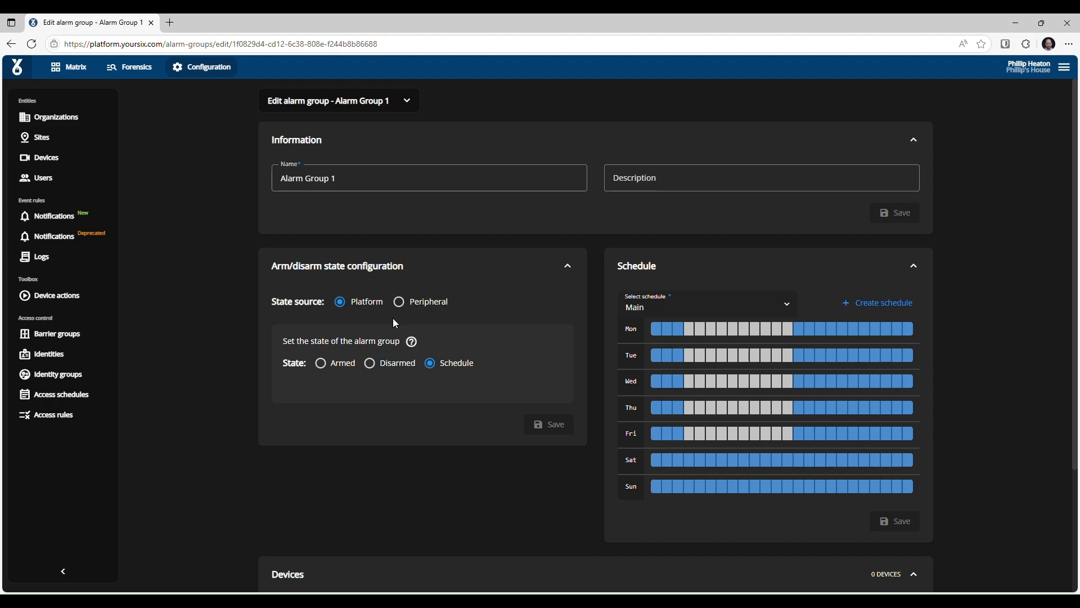
pyautogui.click(375, 372)
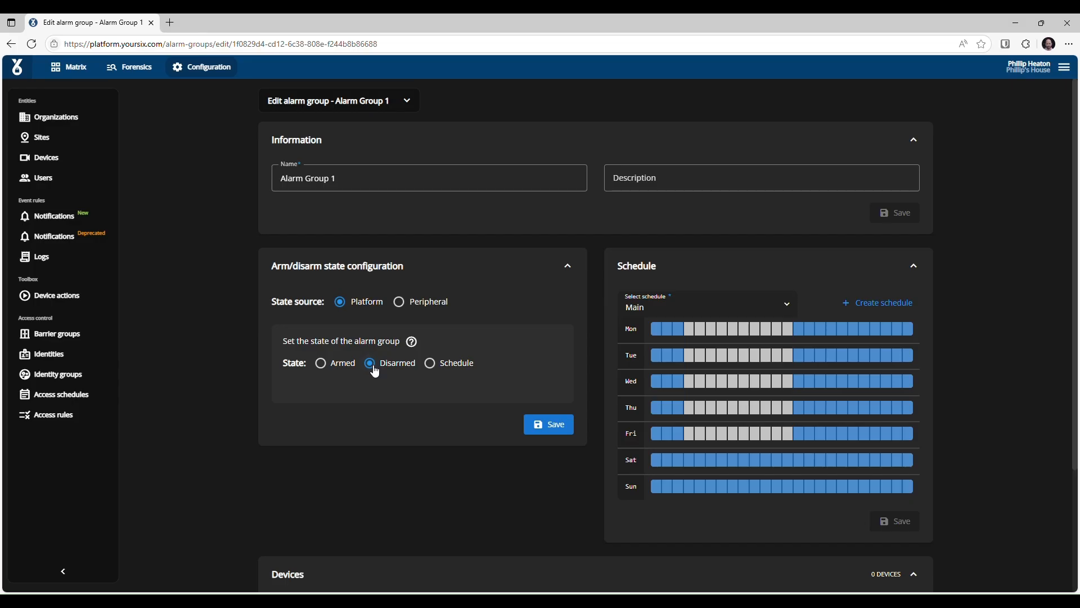
pyautogui.click(563, 427)
# Step: Assign the HQ Entrance device to Alarm Group 1 and save the assignment
pyautogui.scroll(-3, 333, 278)
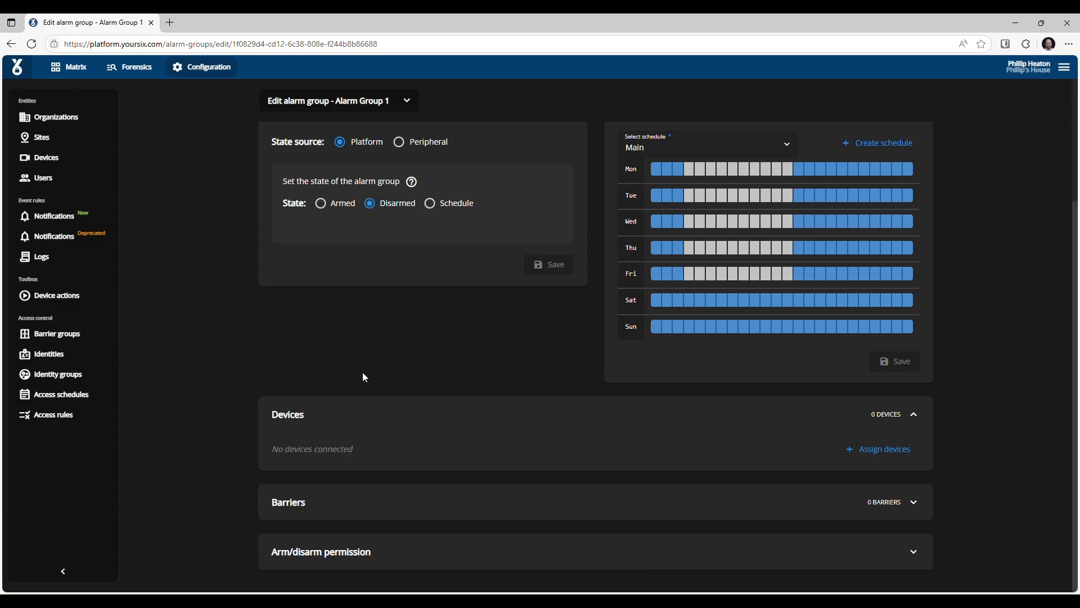
pyautogui.click(887, 452)
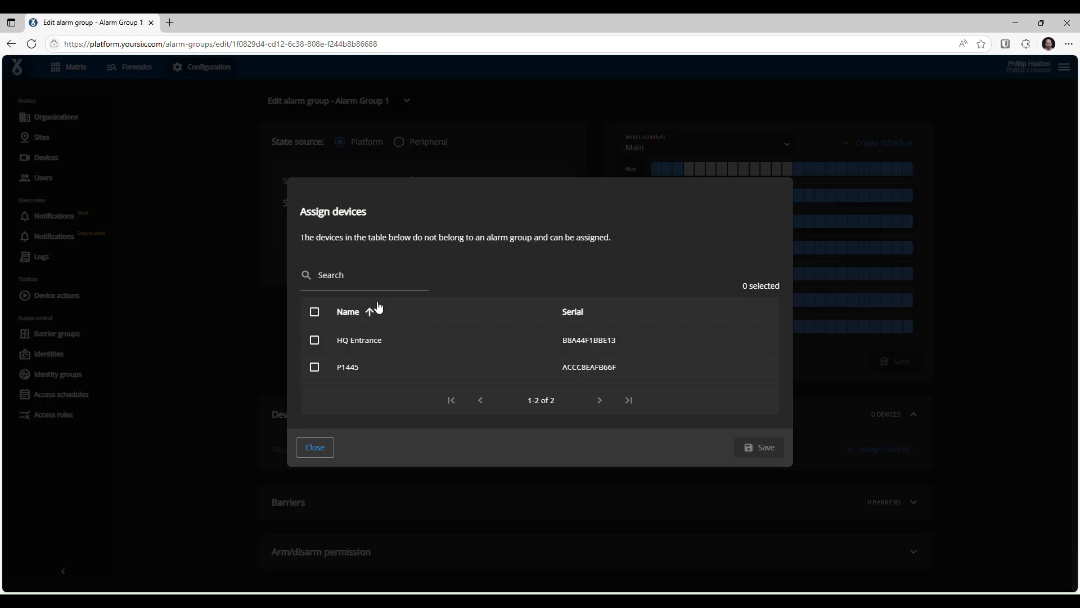
pyautogui.click(346, 344)
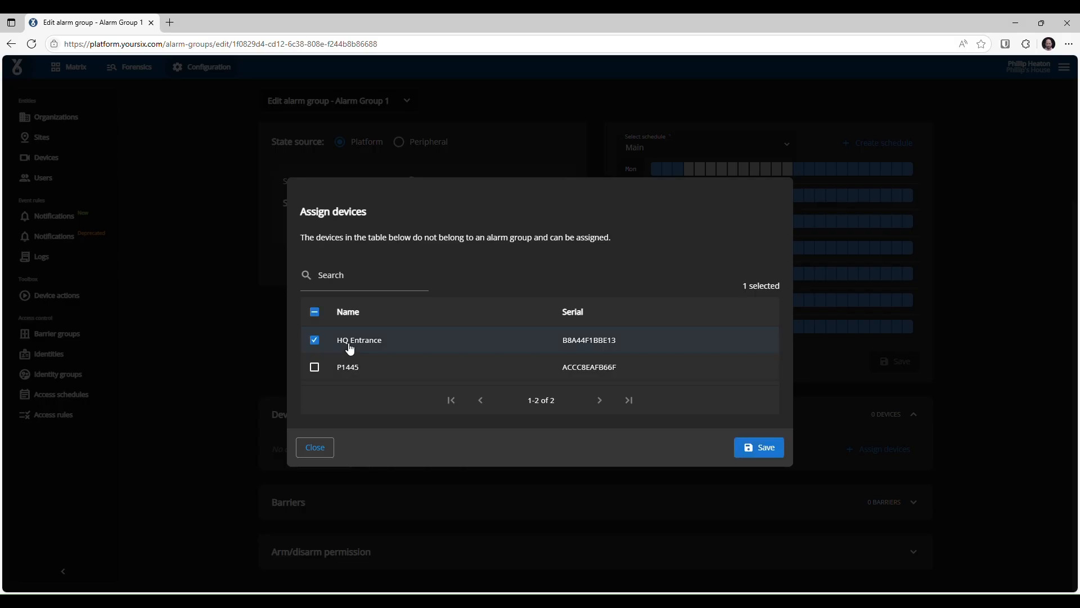
pyautogui.click(764, 447)
# Step: Expand the Barriers section of Alarm Group 1 and review the group's state, schedule, device and barrier settings
pyautogui.scroll(-3, 519, 446)
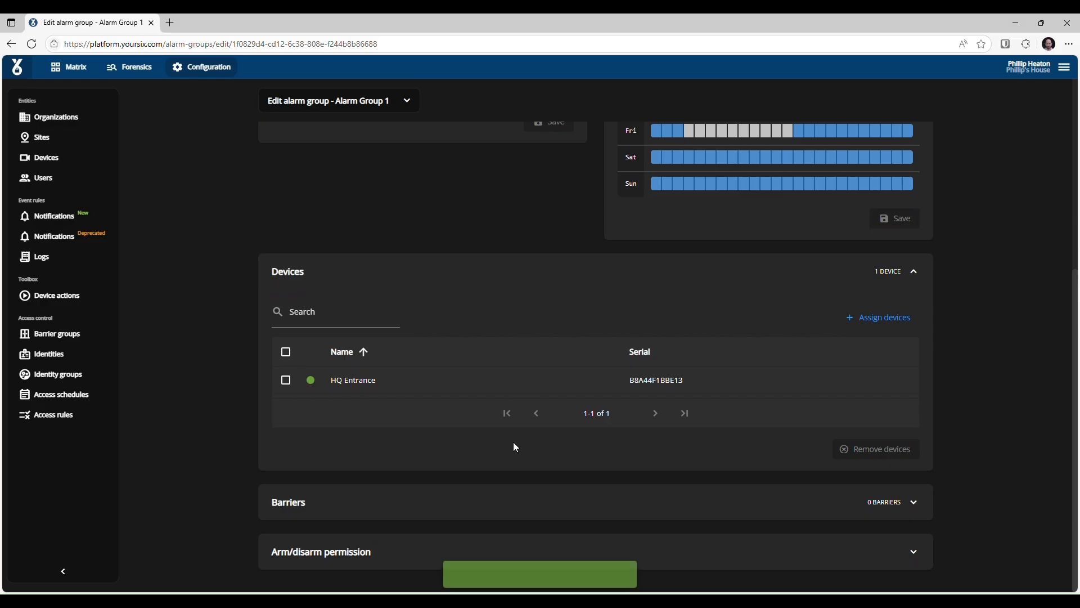
pyautogui.click(900, 516)
pyautogui.scroll(-1, 553, 495)
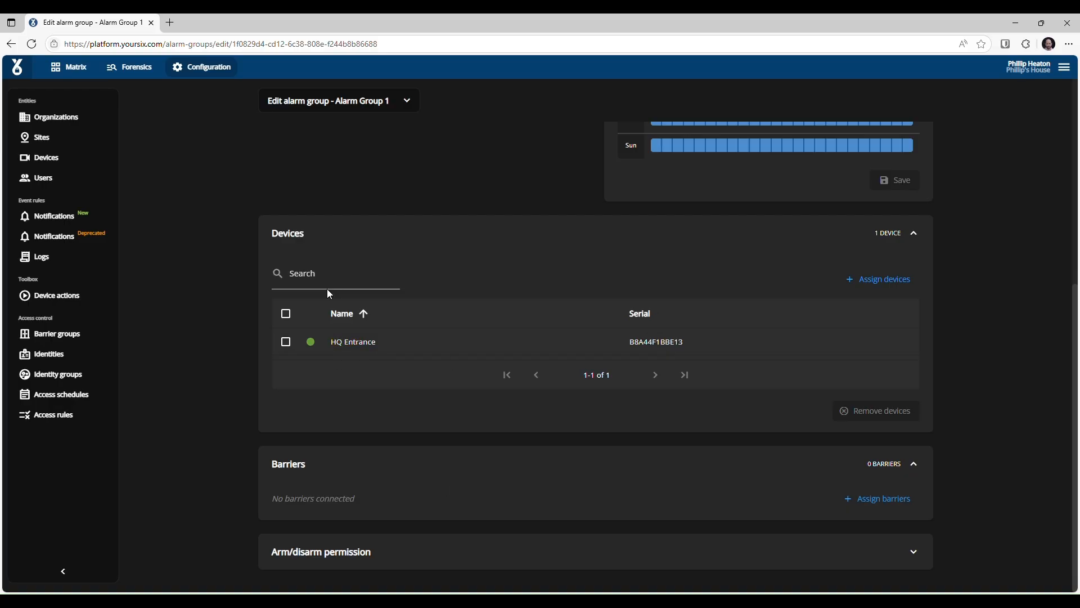
pyautogui.scroll(3, 330, 293)
pyautogui.scroll(3, 457, 342)
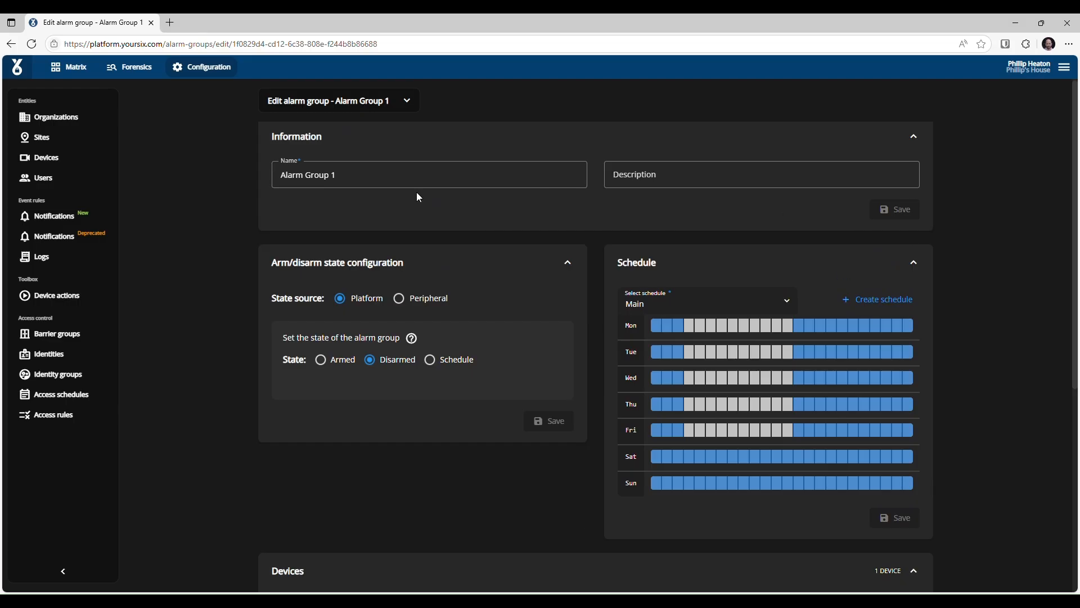
pyautogui.scroll(-6, 419, 197)
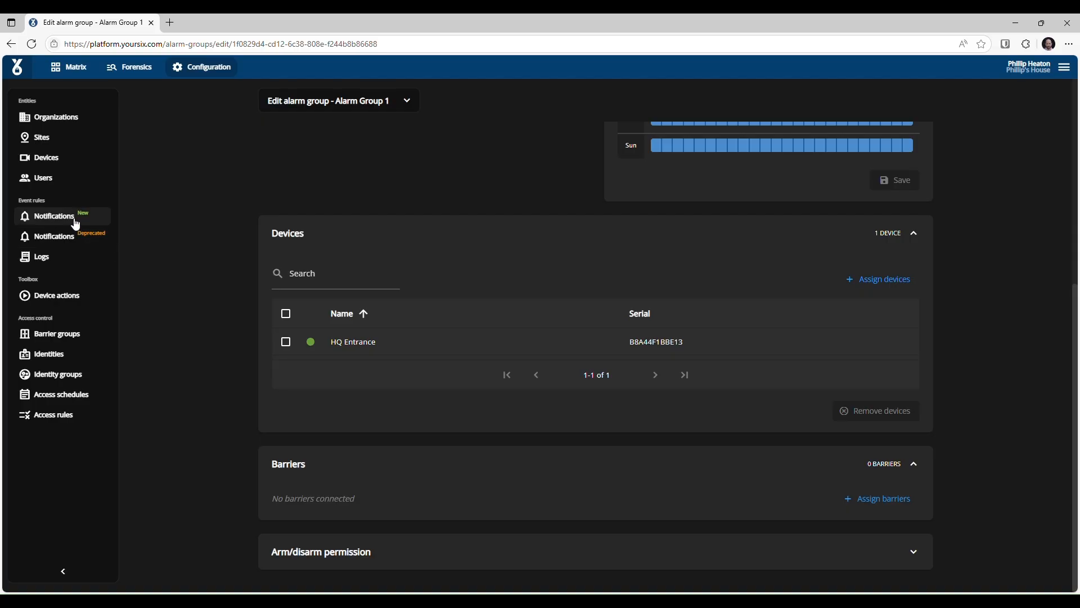
# Step: Start a new-style notification rule named "Notification 1" for Phil Inc with the alarm group active filter set to True (active)
pyautogui.click(51, 221)
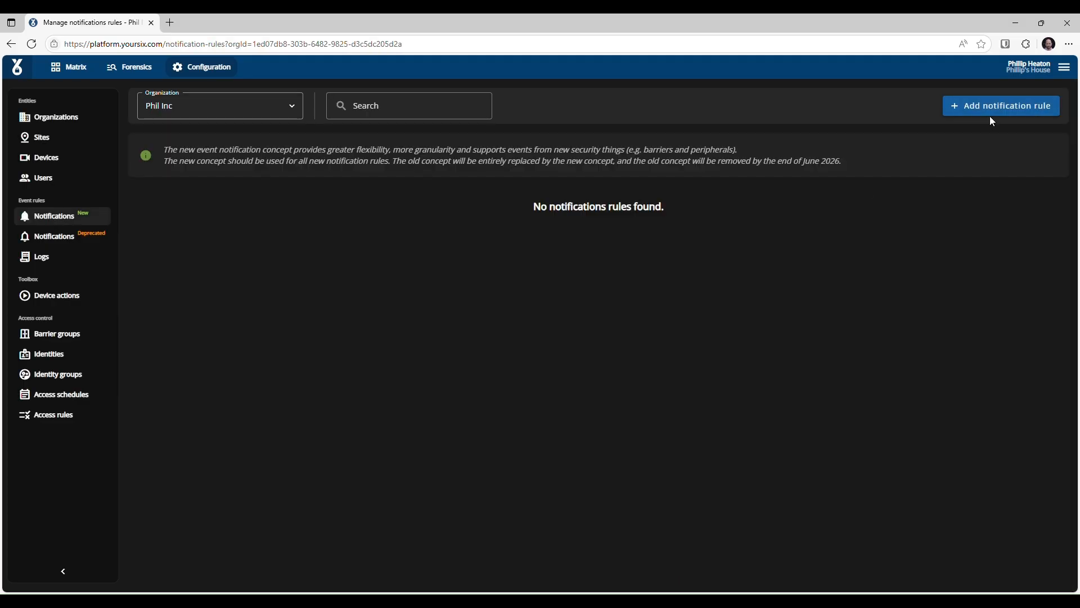
pyautogui.click(1031, 112)
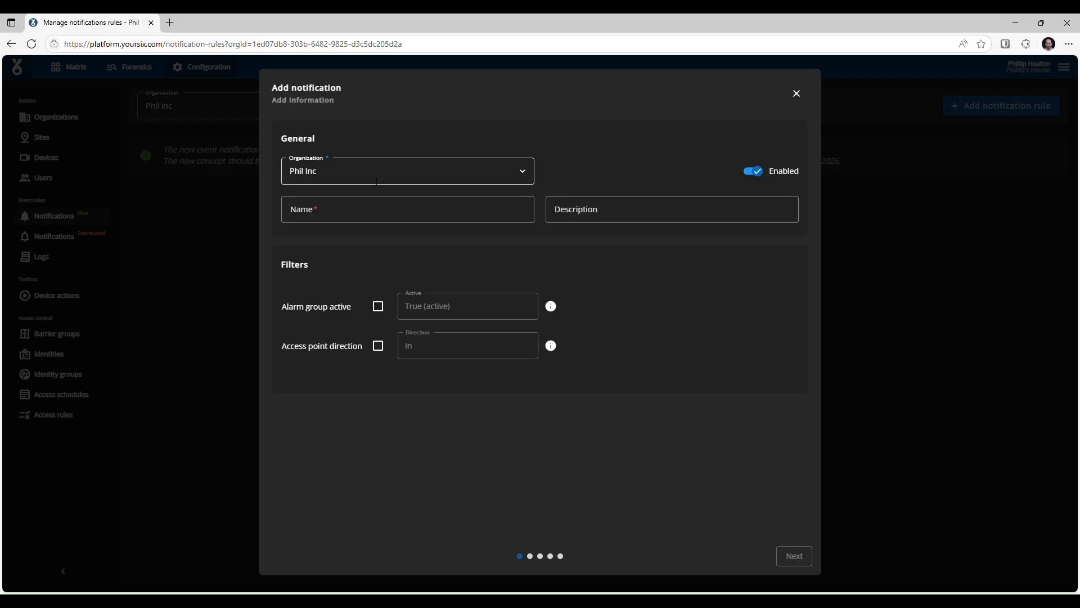
pyautogui.click(343, 212)
pyautogui.write('N')
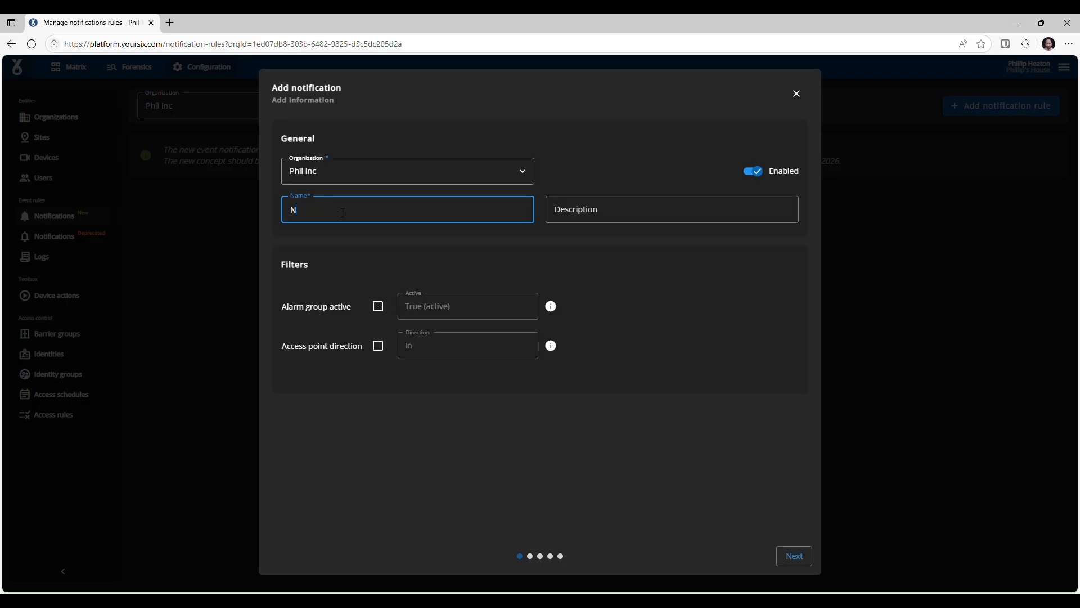
pyautogui.write('otification 1')
pyautogui.click(381, 311)
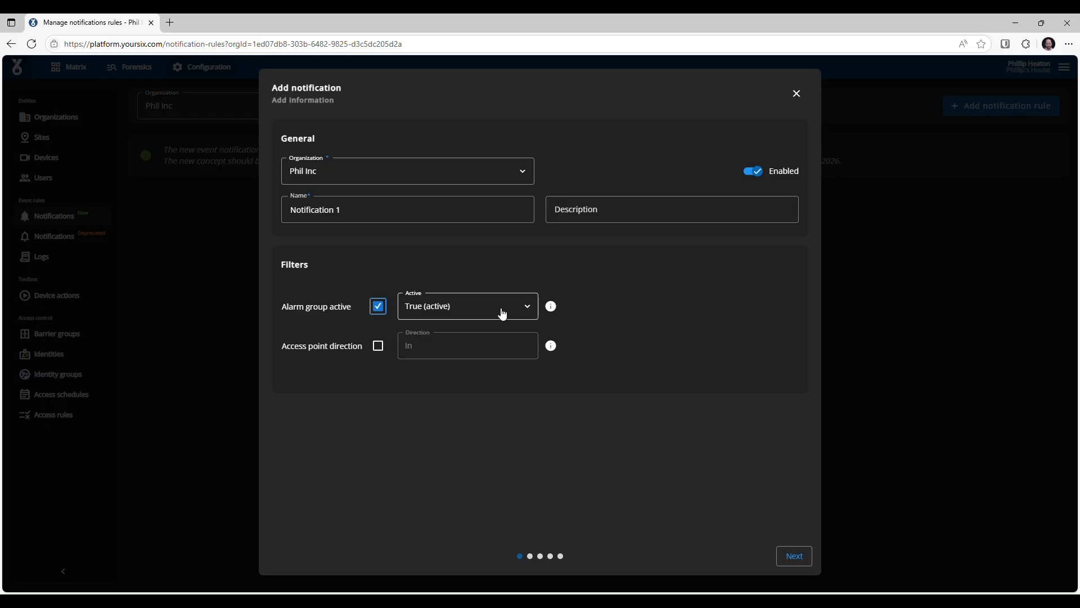
pyautogui.moveTo(551, 310)
pyautogui.click(801, 563)
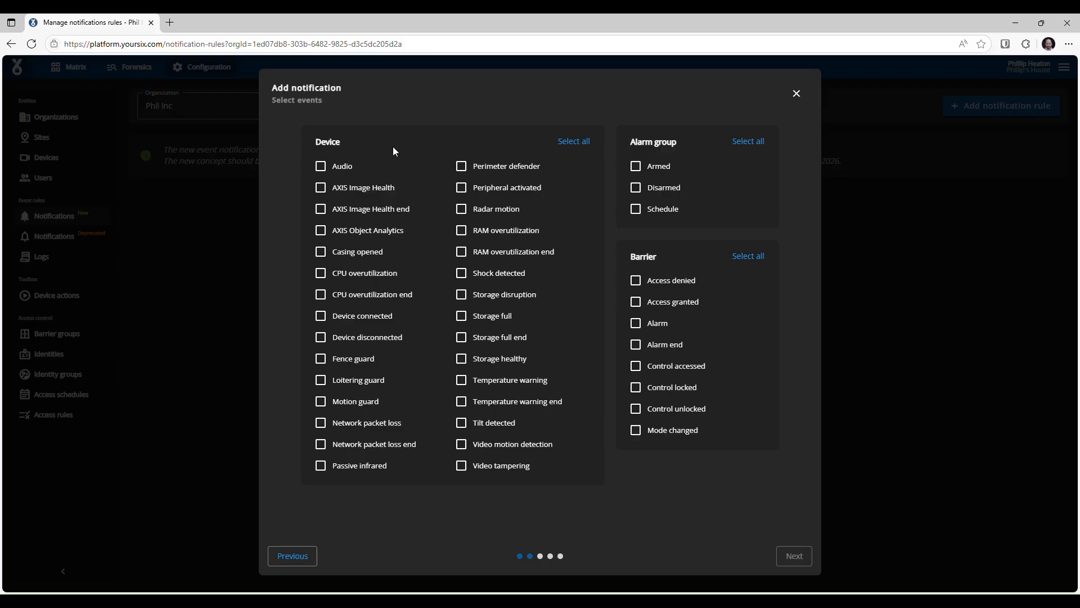
# Step: Select the AXIS Object Analytics device event for the notification and scope the rule to Alarm Group 1
pyautogui.click(375, 235)
pyautogui.click(802, 555)
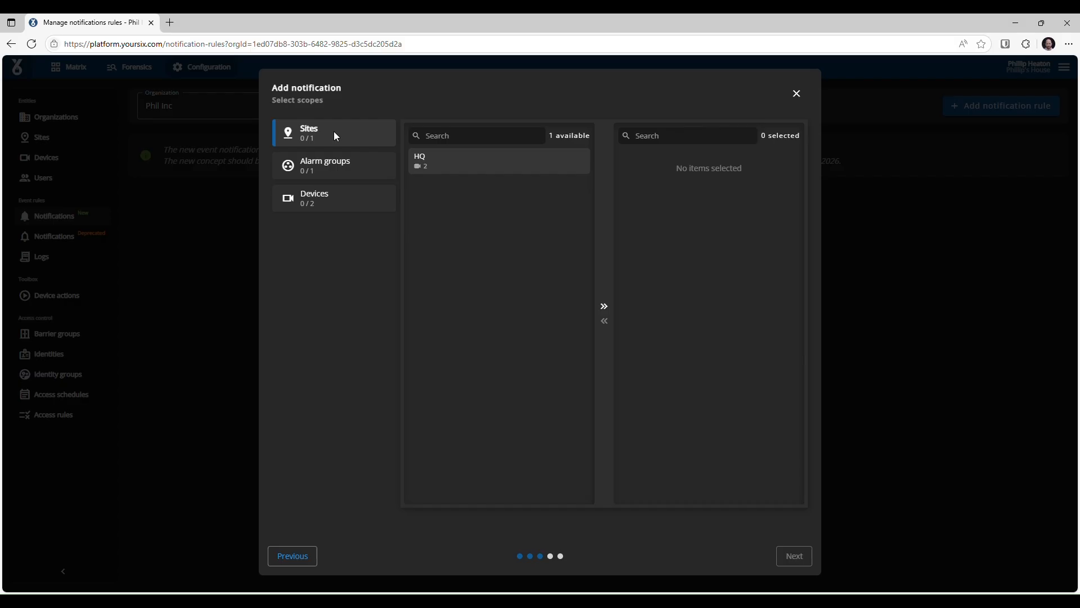
pyautogui.click(331, 171)
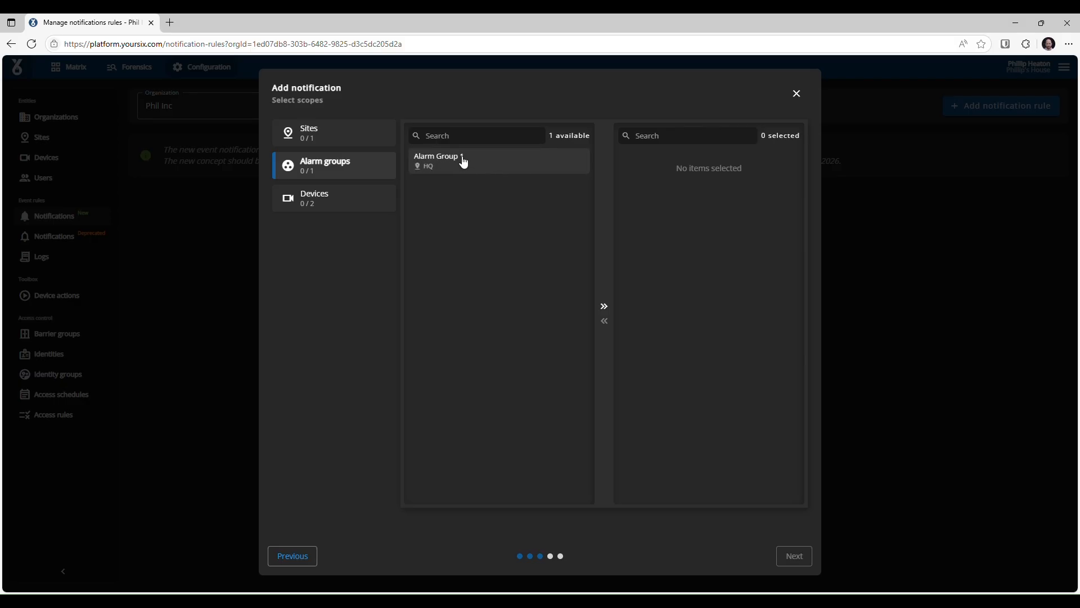
pyautogui.click(605, 308)
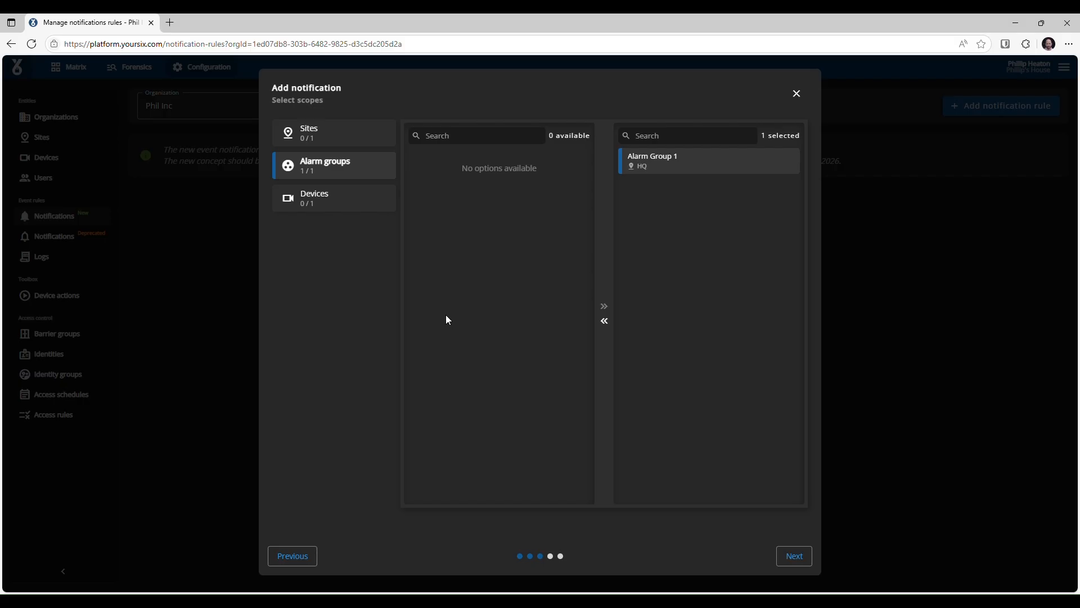
pyautogui.click(799, 560)
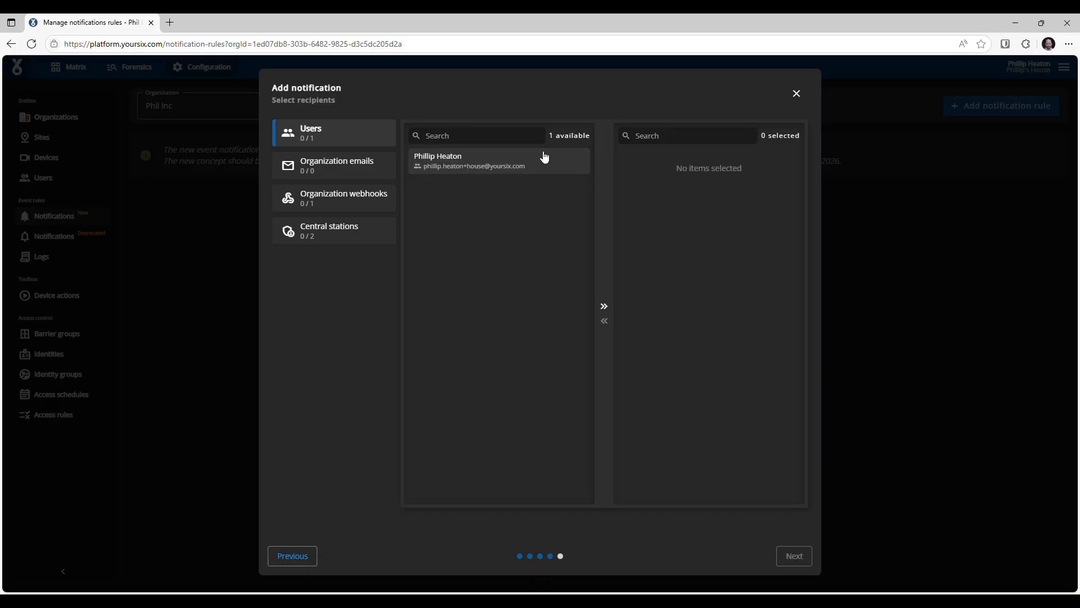
# Step: Add the available user as the notification's recipient, review the summary and save the rule
pyautogui.click(604, 306)
pyautogui.click(806, 557)
pyautogui.scroll(-1, 415, 200)
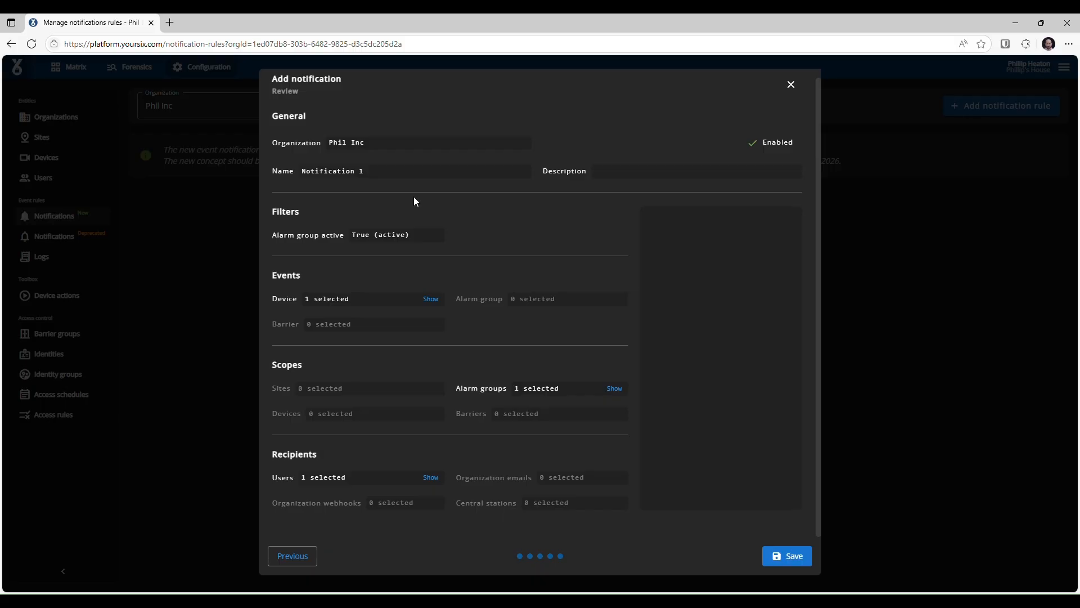
pyautogui.click(792, 563)
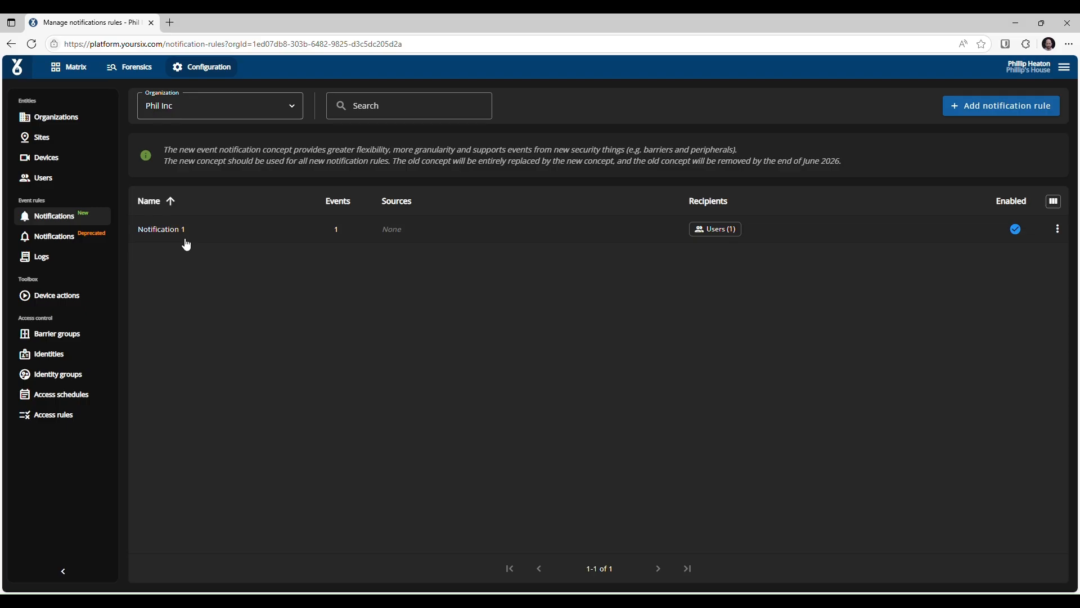
# Step: Review the Phil Inc alarm group schedules, the HQ site's alarm groups and the list of notification rules
pyautogui.click(63, 120)
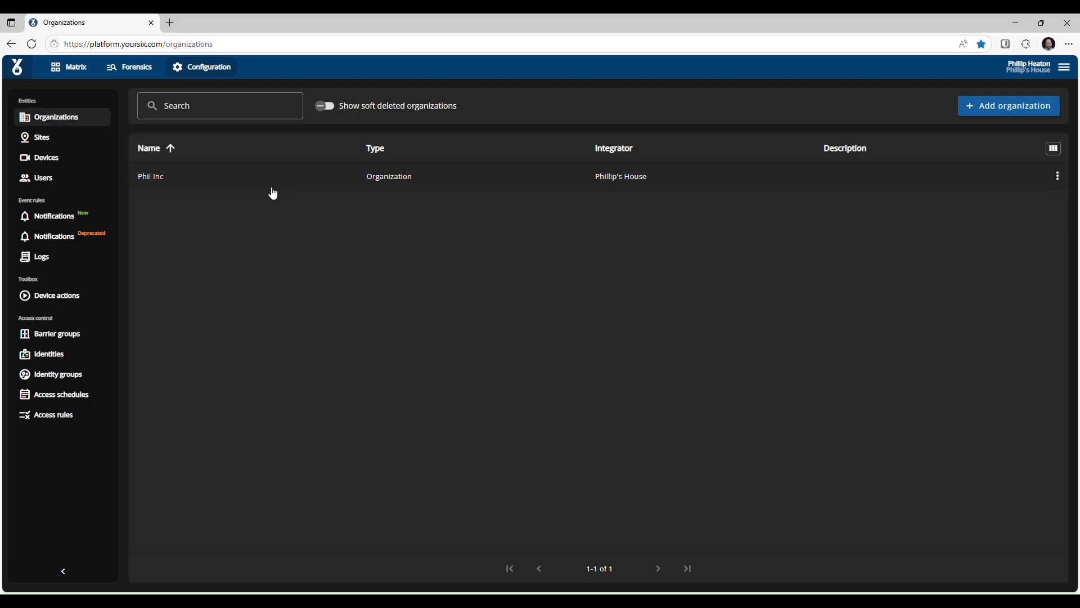
pyautogui.click(272, 190)
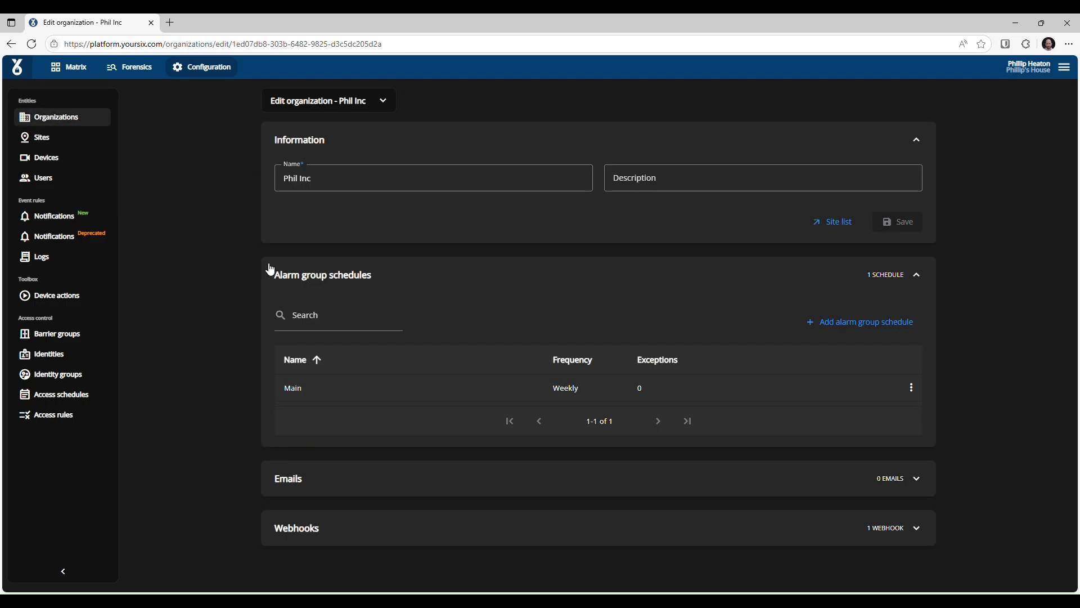
pyautogui.click(52, 147)
pyautogui.click(176, 180)
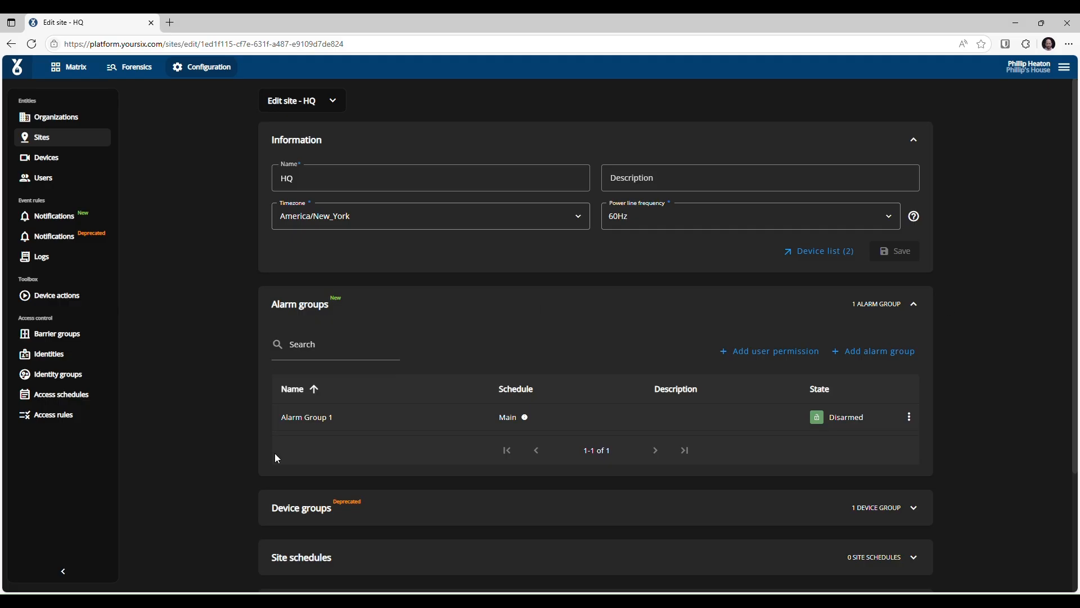
pyautogui.click(50, 217)
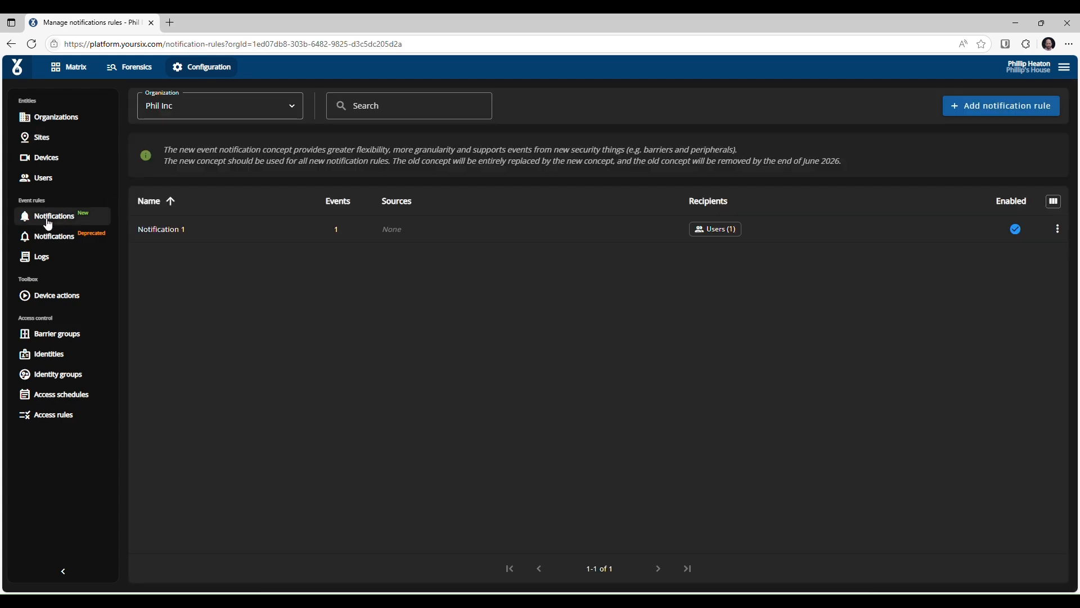